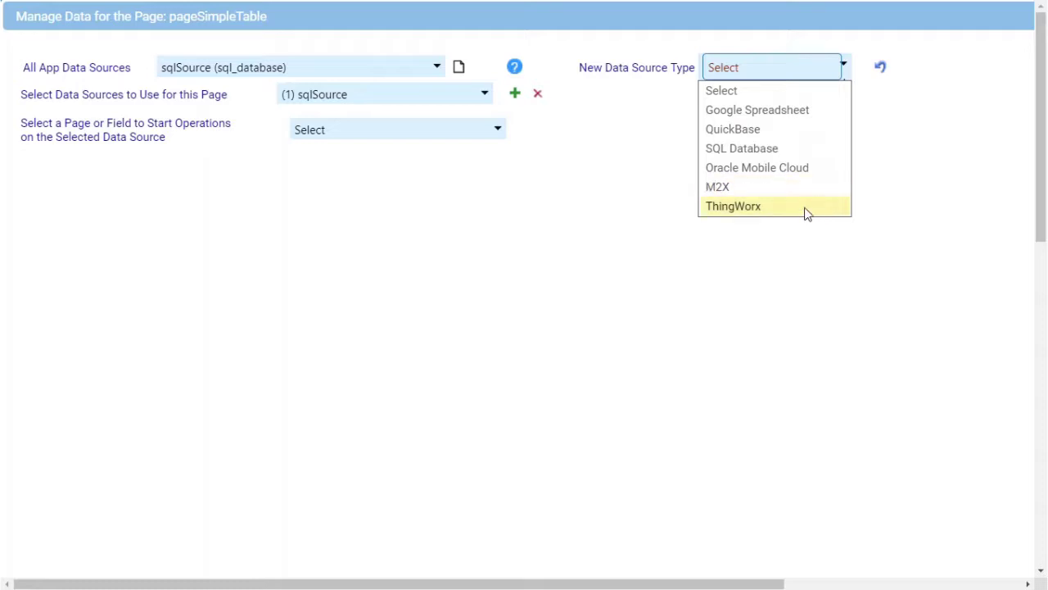
Start a new SQL Database data source with database type MySql and web proxy type Cloud Microservice
click(795, 152)
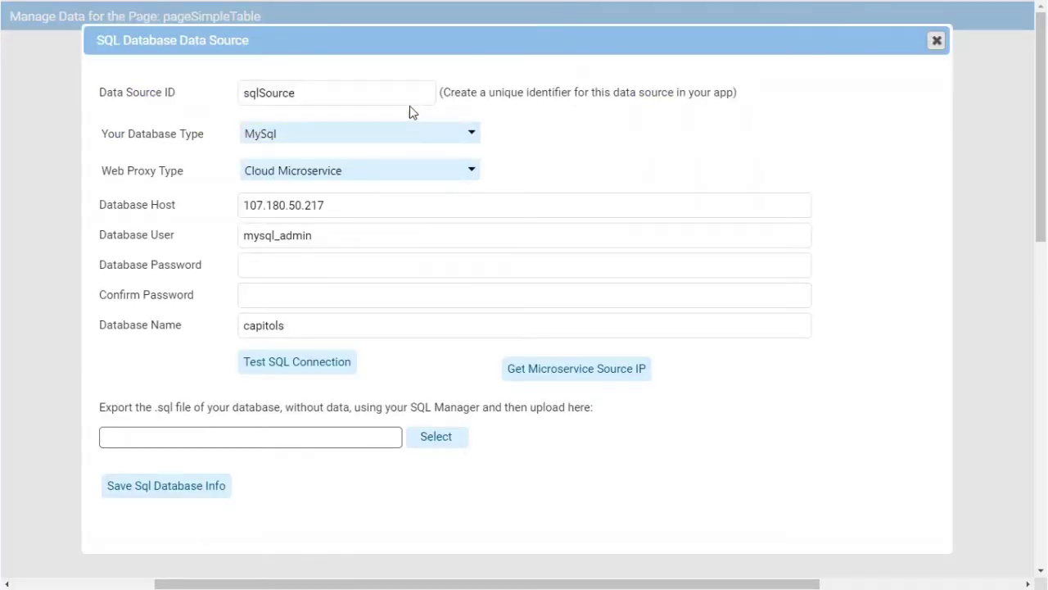
click(409, 93)
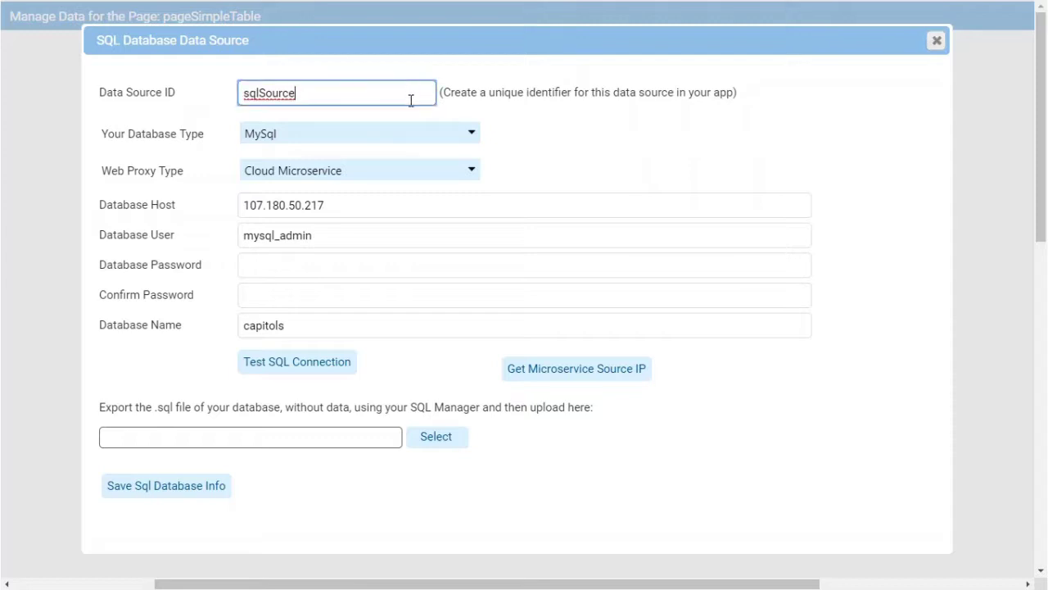
click(475, 133)
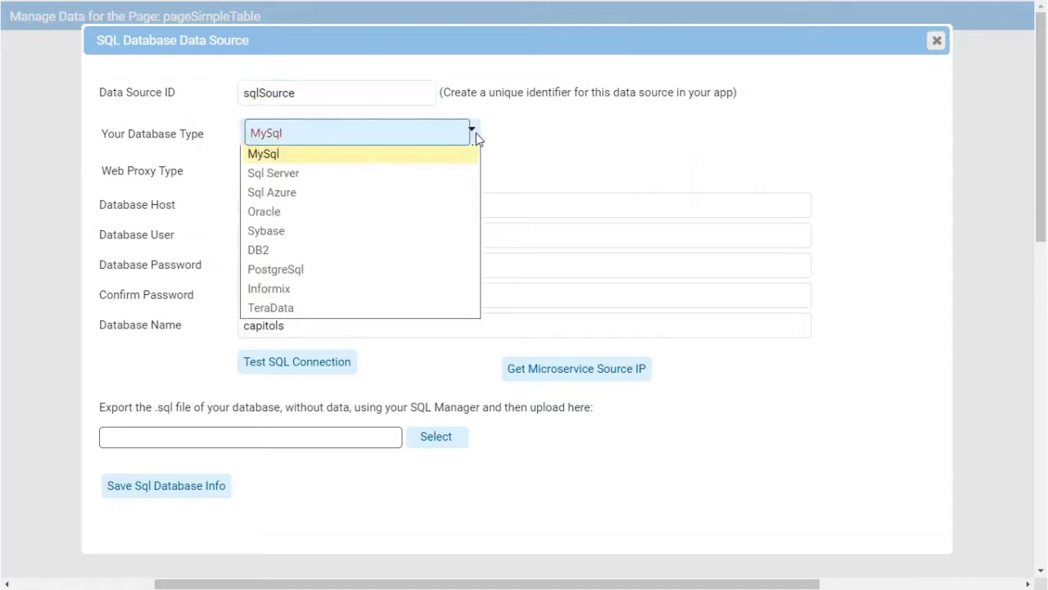
click(463, 156)
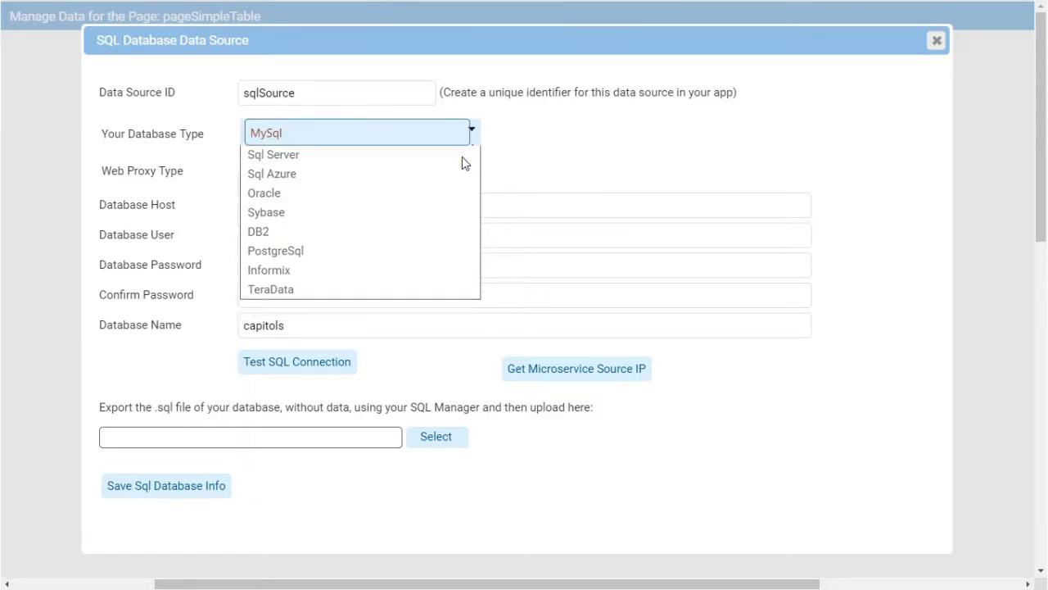
click(470, 171)
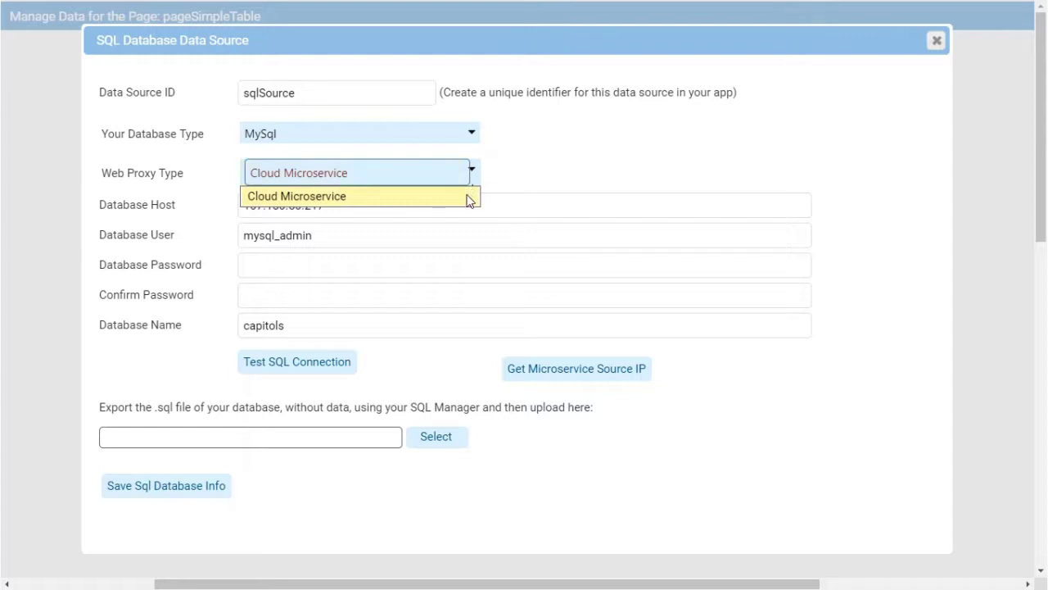
click(468, 197)
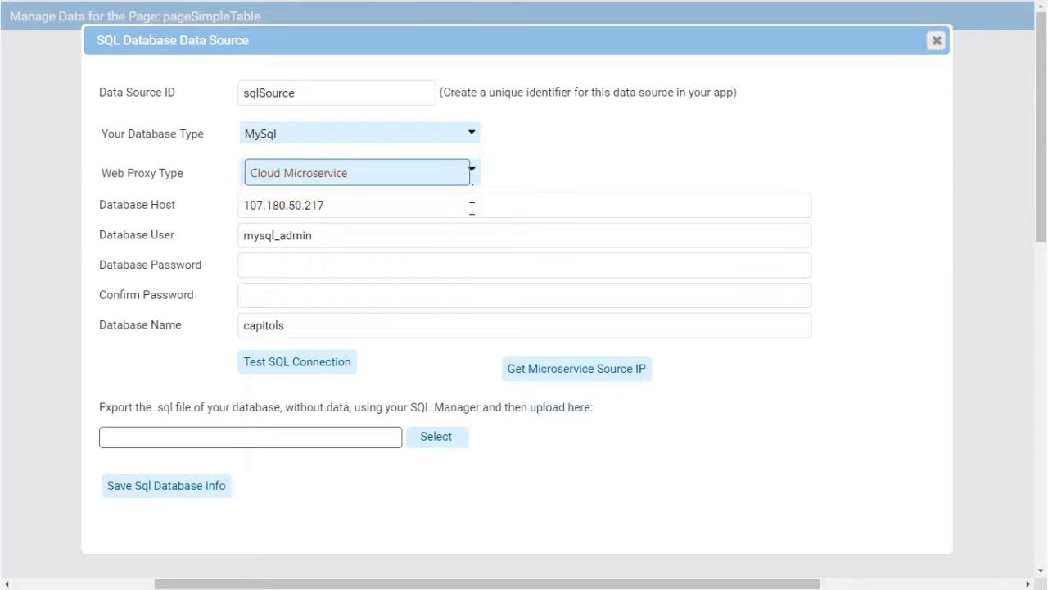
Enter and confirm the database password for the capitols database, and save the SQL database info
click(472, 210)
click(470, 235)
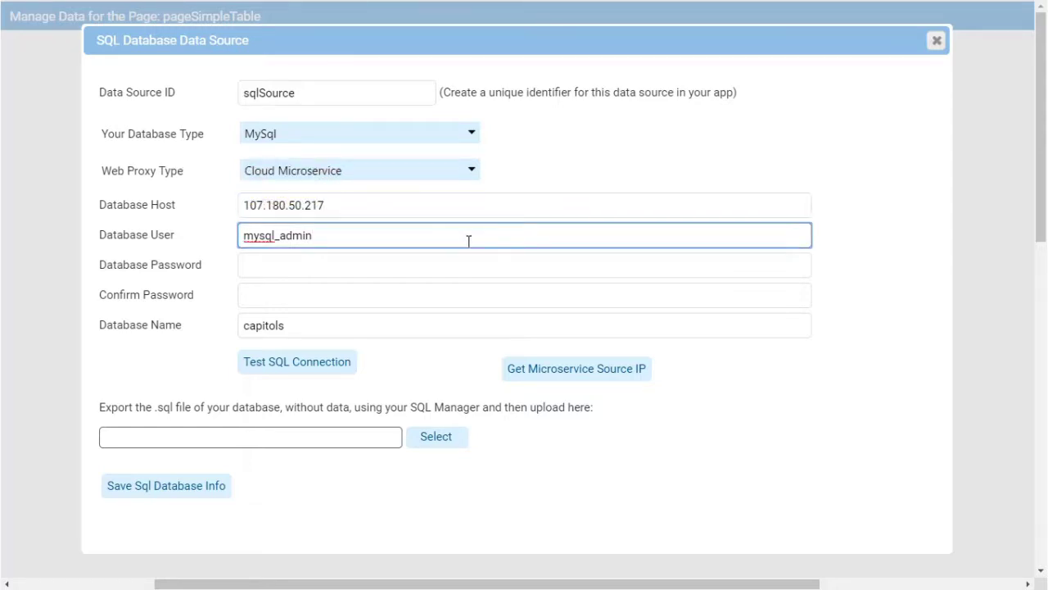
click(466, 265)
text(••)
key(Tab)
text(••)
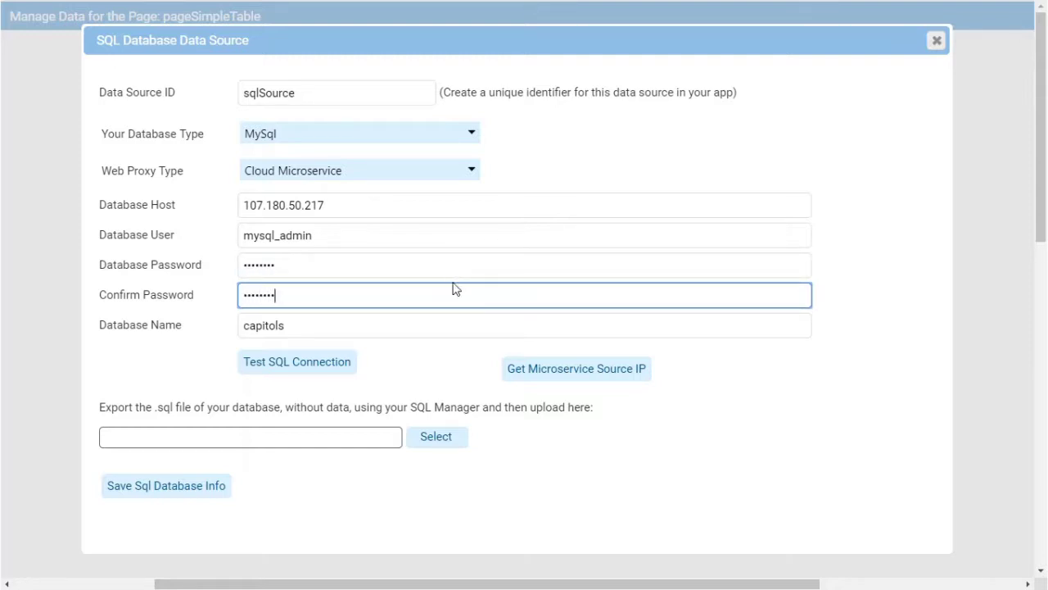
click(451, 329)
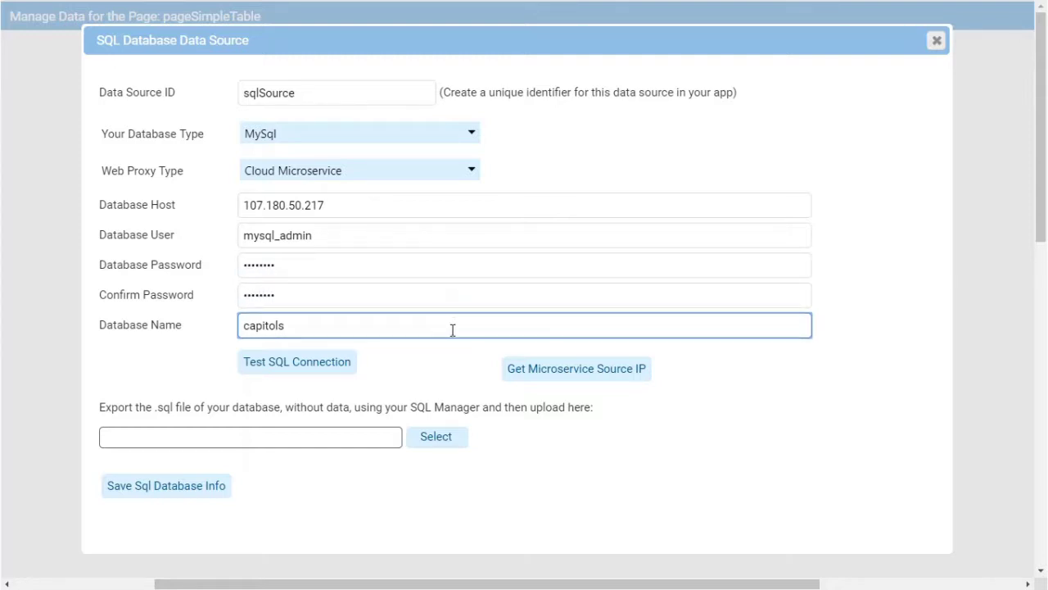
click(325, 379)
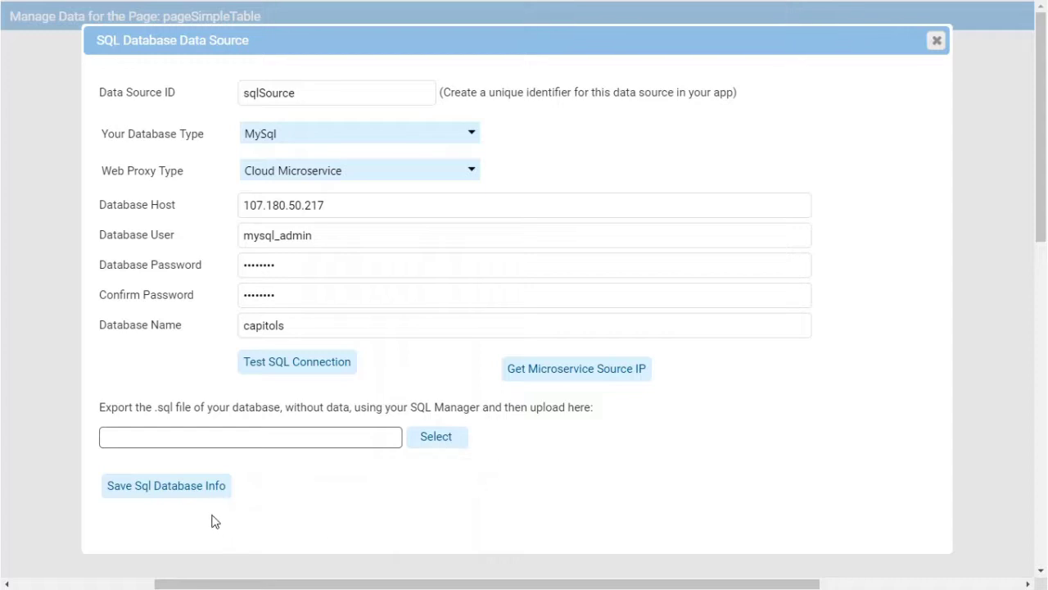
click(193, 495)
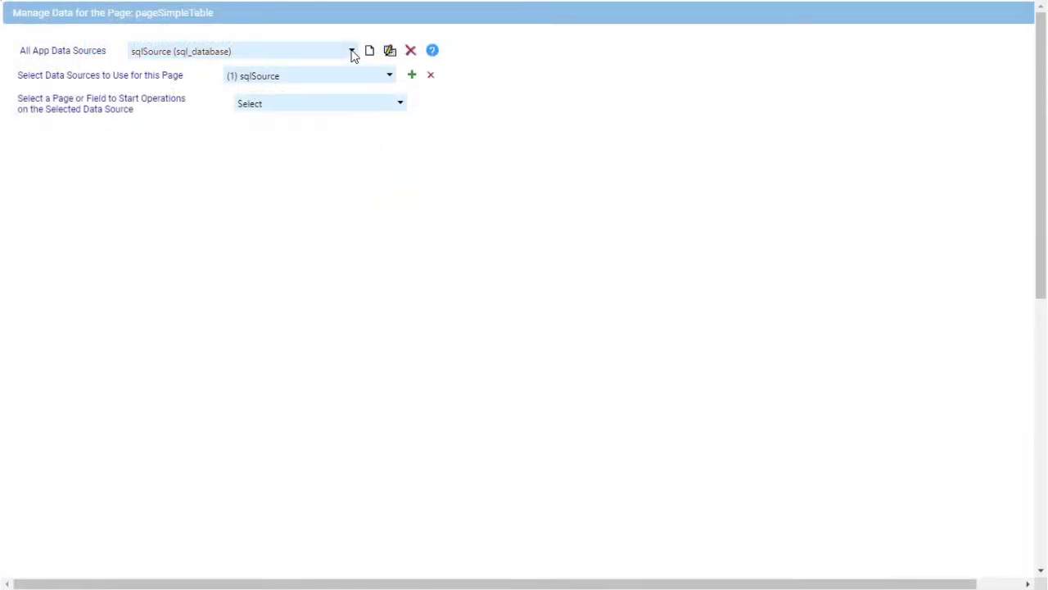
Choose sqlSource as the page's data source and start its operations from pageSimpleTable (when it shows)
click(352, 52)
click(350, 76)
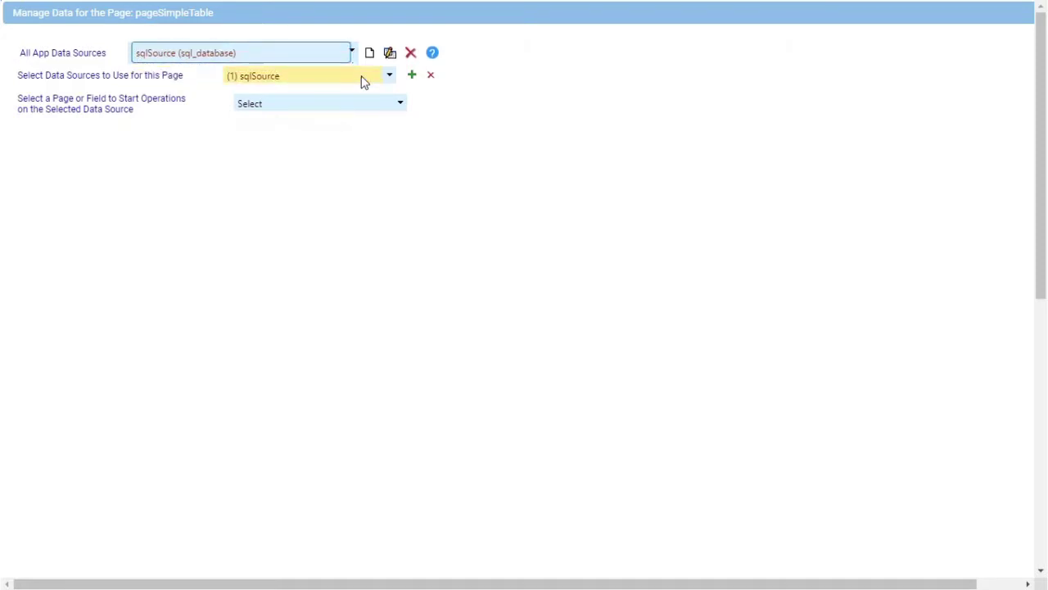
click(372, 78)
click(369, 99)
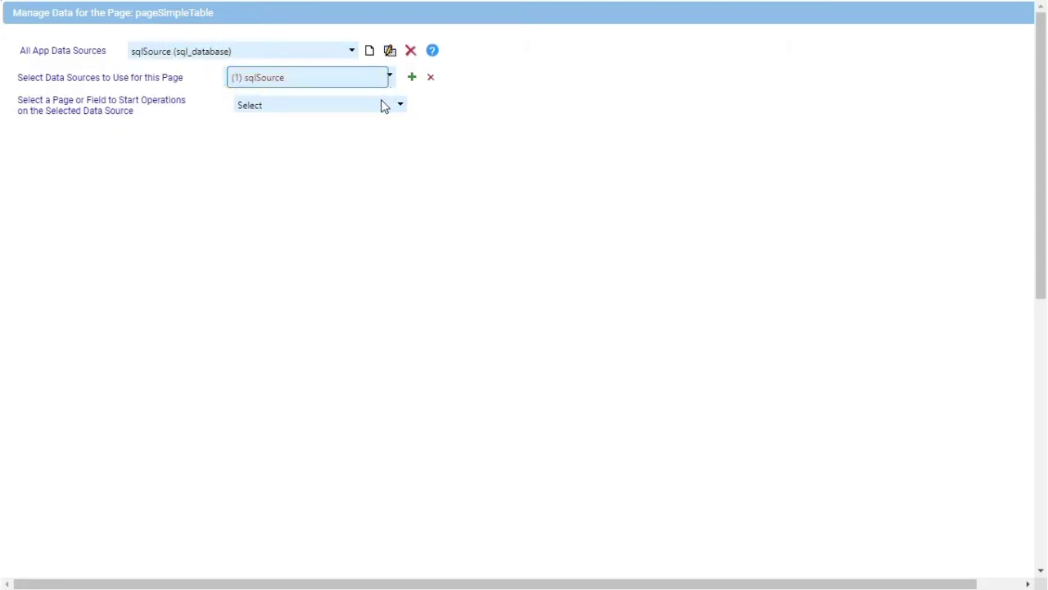
click(400, 110)
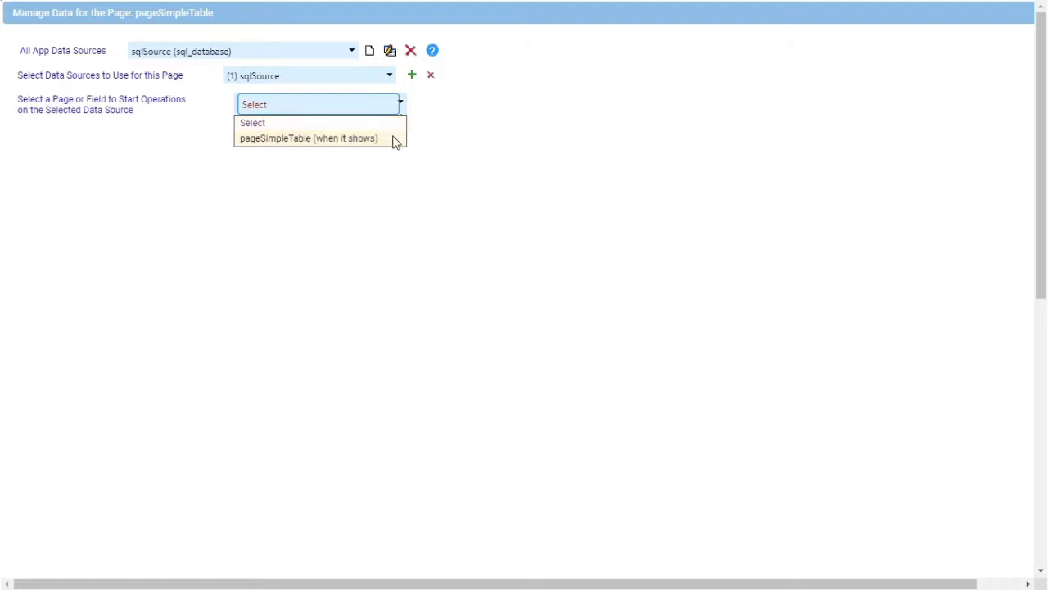
click(393, 136)
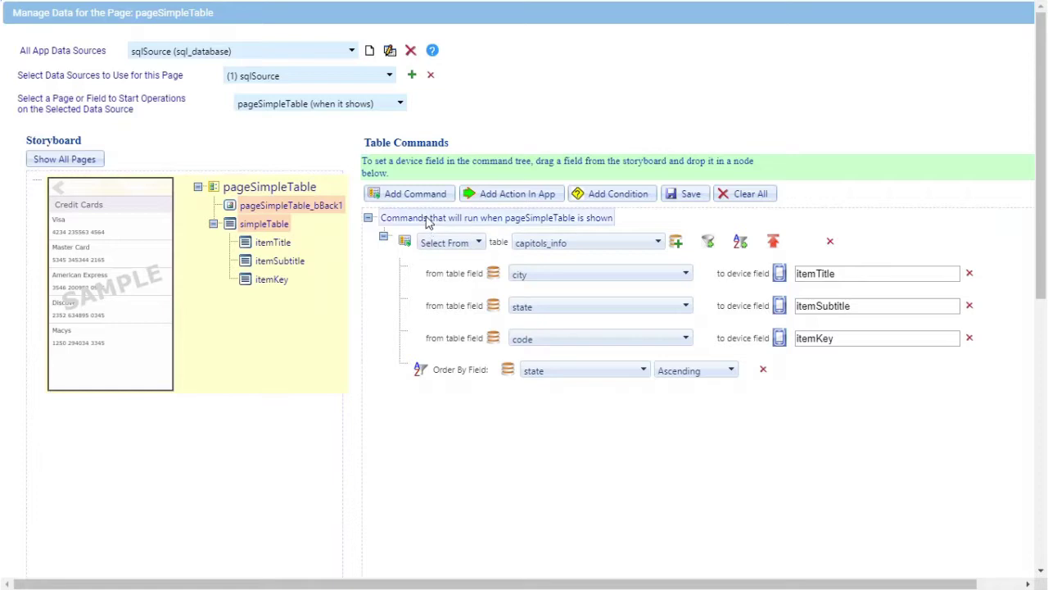
Add a second Select From command on the capitols_info table to the page's commands
click(412, 196)
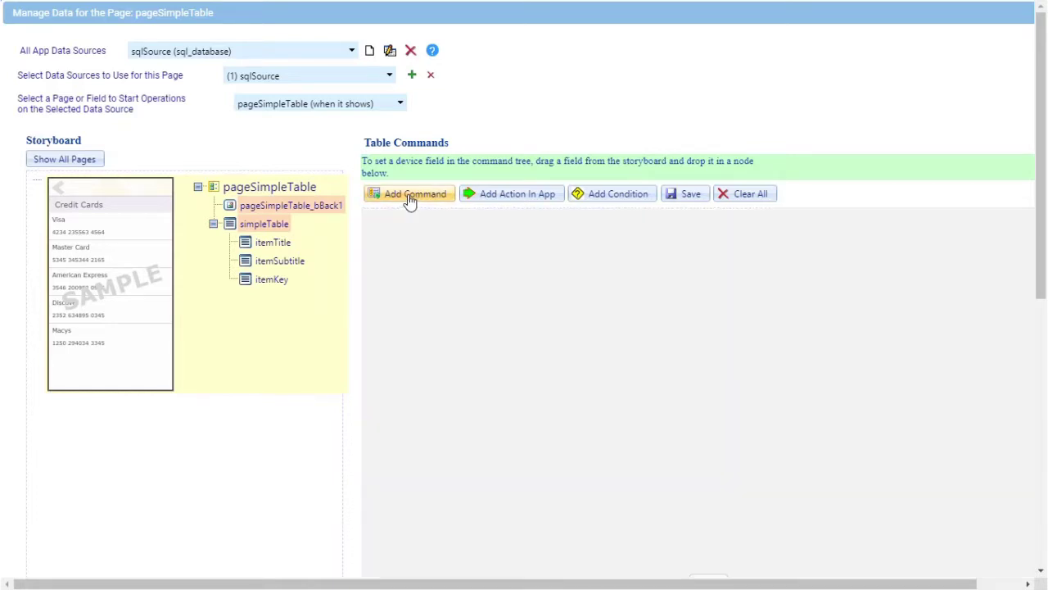
click(469, 387)
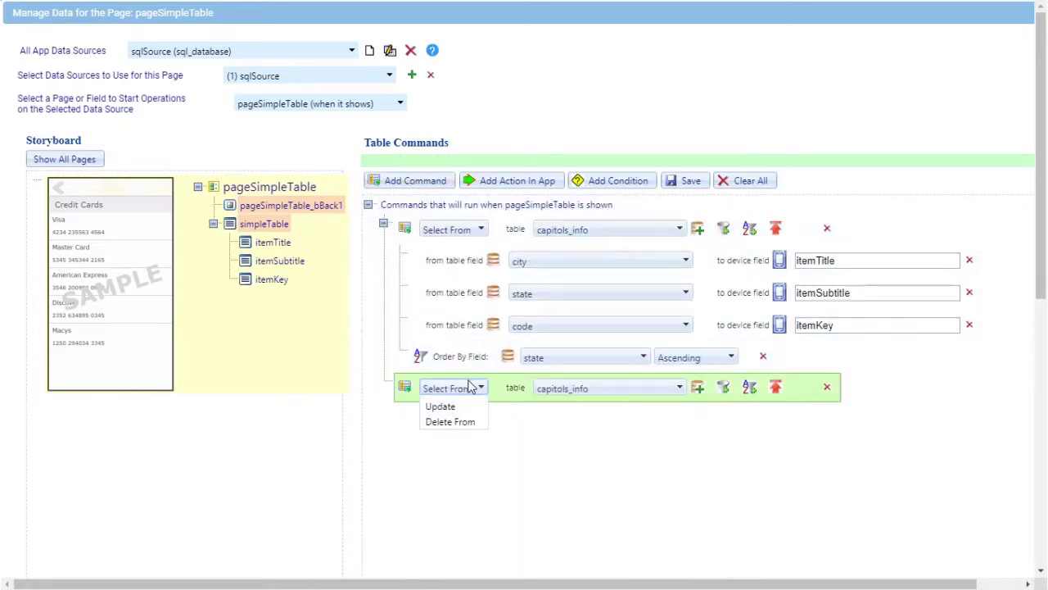
click(562, 389)
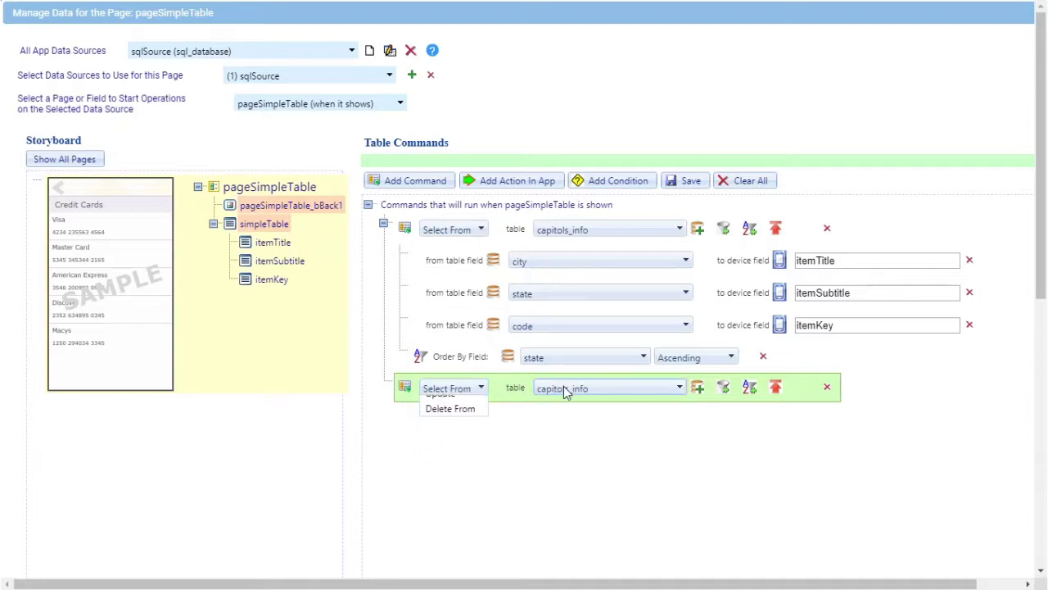
click(719, 421)
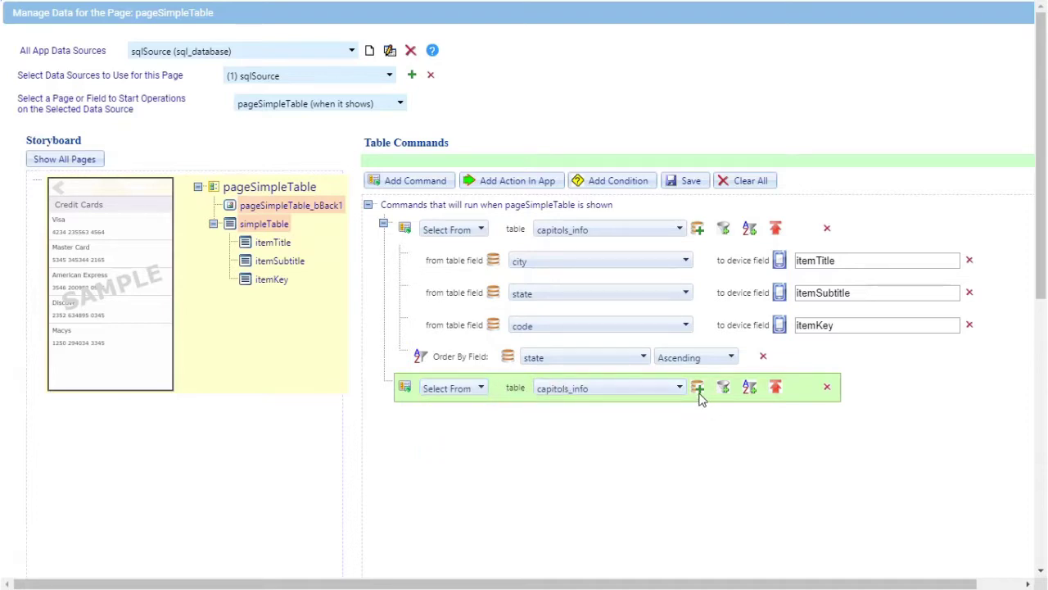
Add a field mapping to the second Select From command, from table field city to device field itemTitle
click(700, 396)
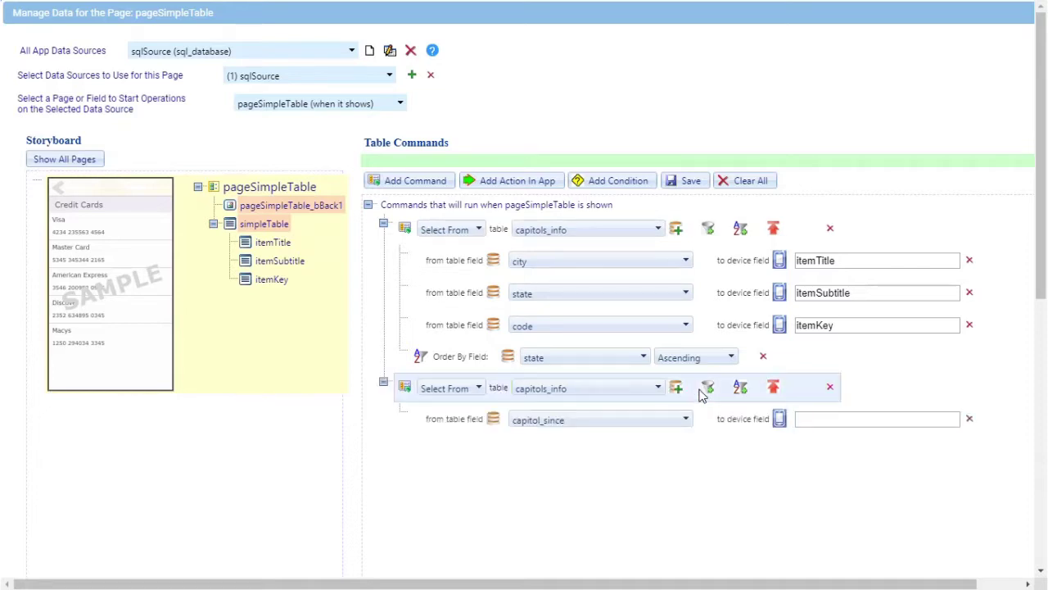
click(685, 421)
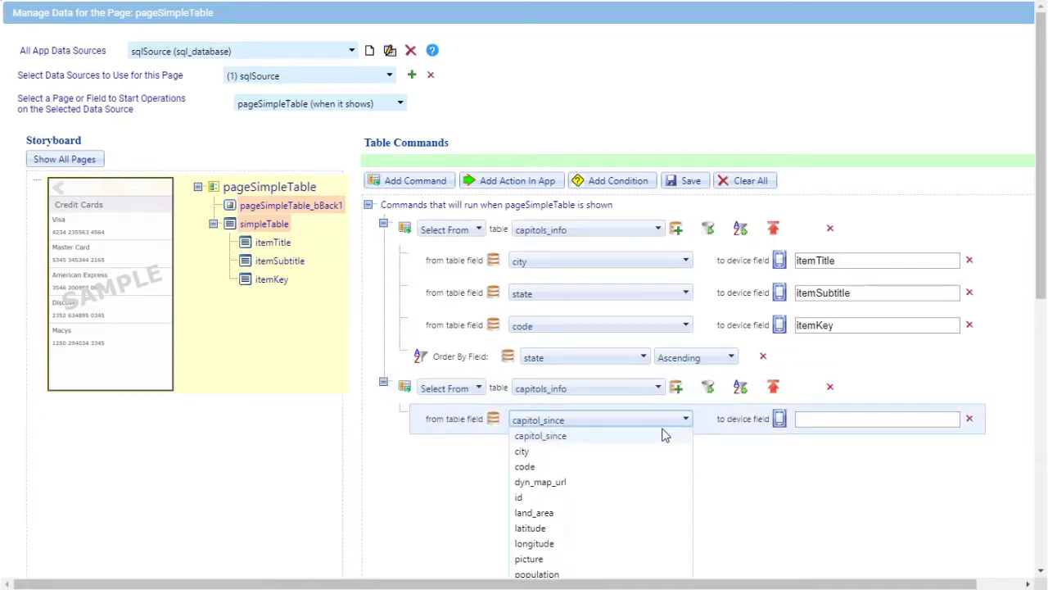
click(650, 450)
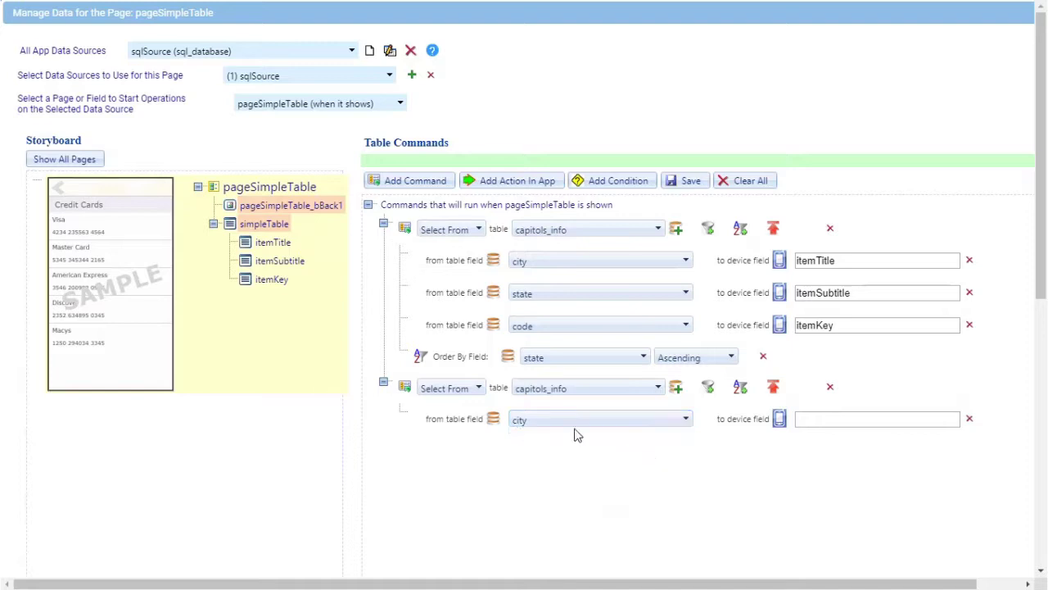
drag(277, 245, 805, 419)
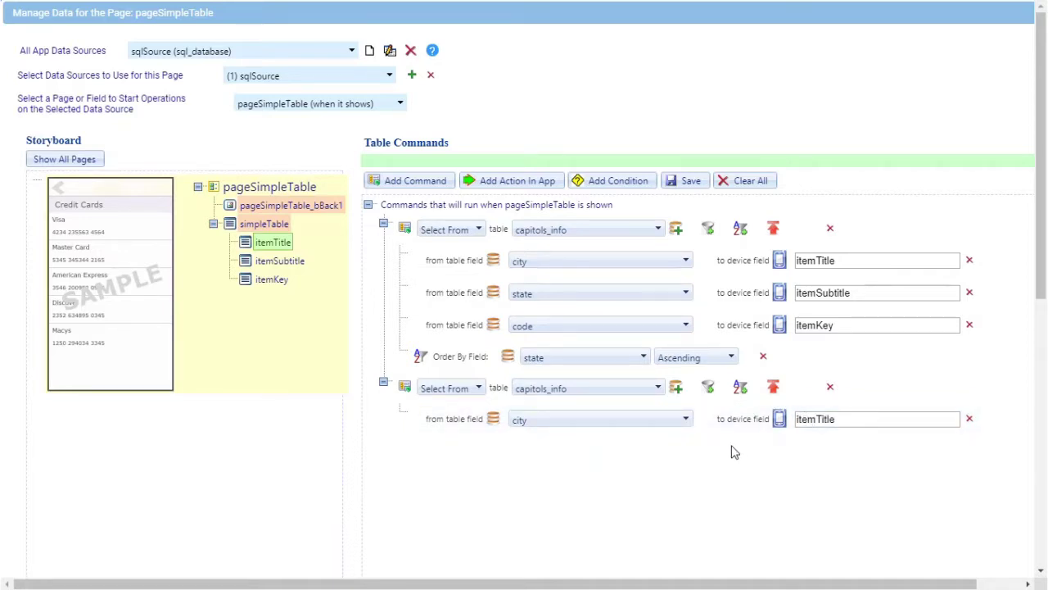
Add a Where filter to the second Select From command for population < 100000
click(709, 390)
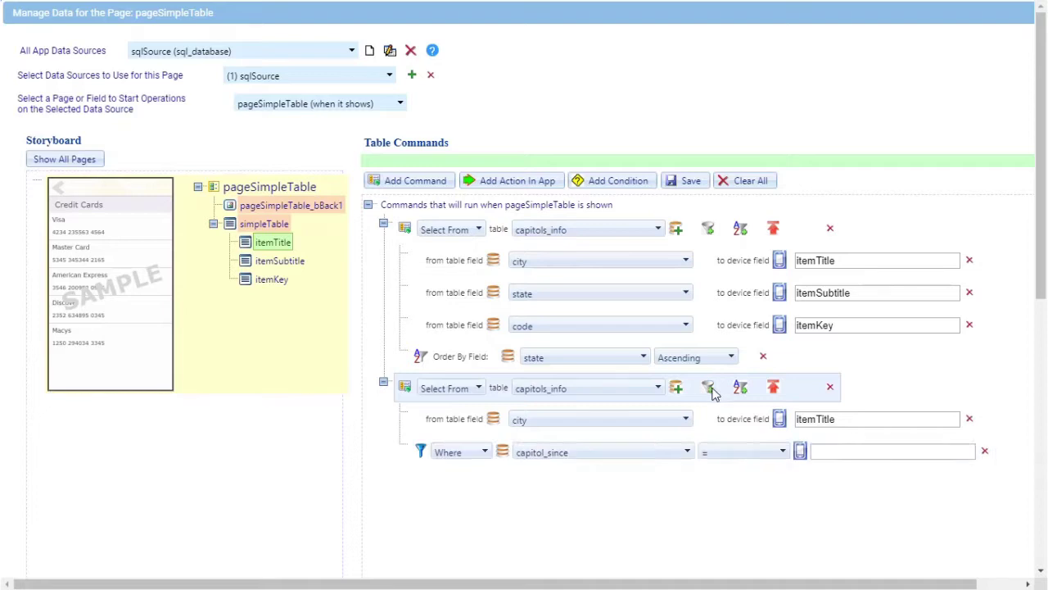
click(551, 457)
scroll(553, 496, down, 3)
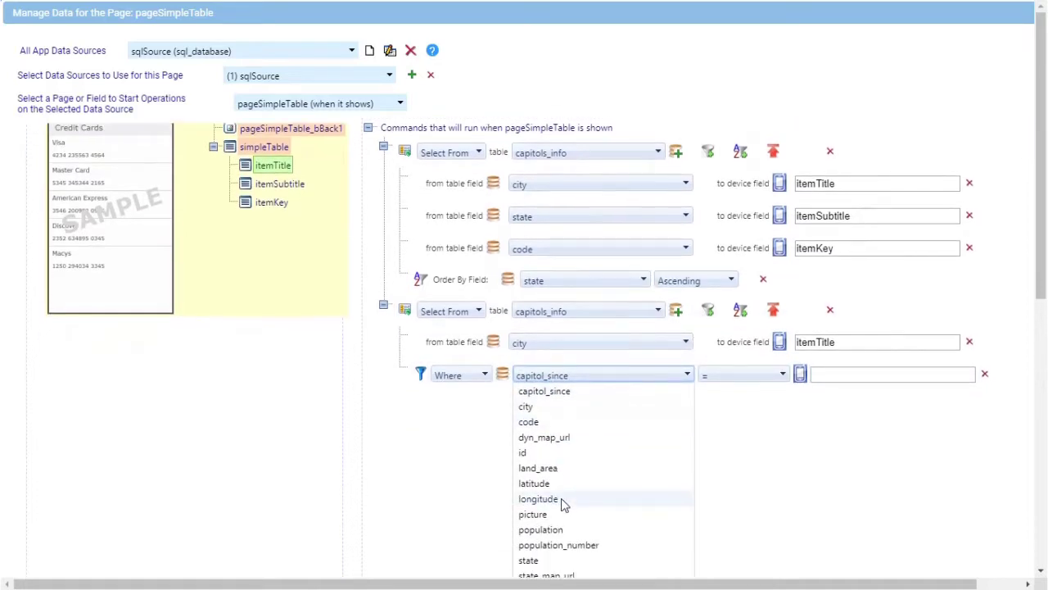
click(757, 377)
scroll(752, 410, down, 3)
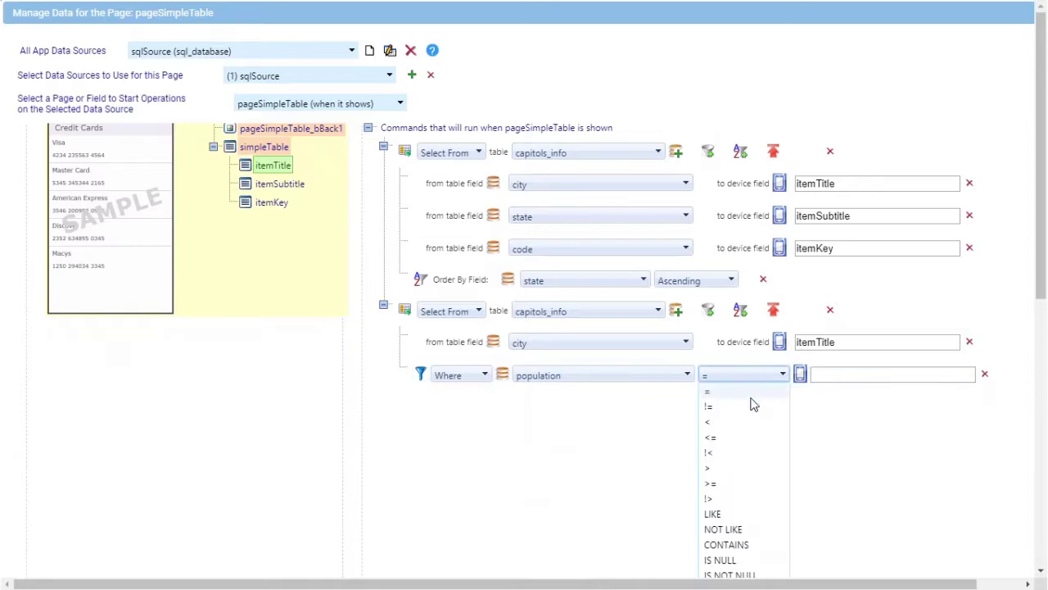
click(821, 375)
text(100000)
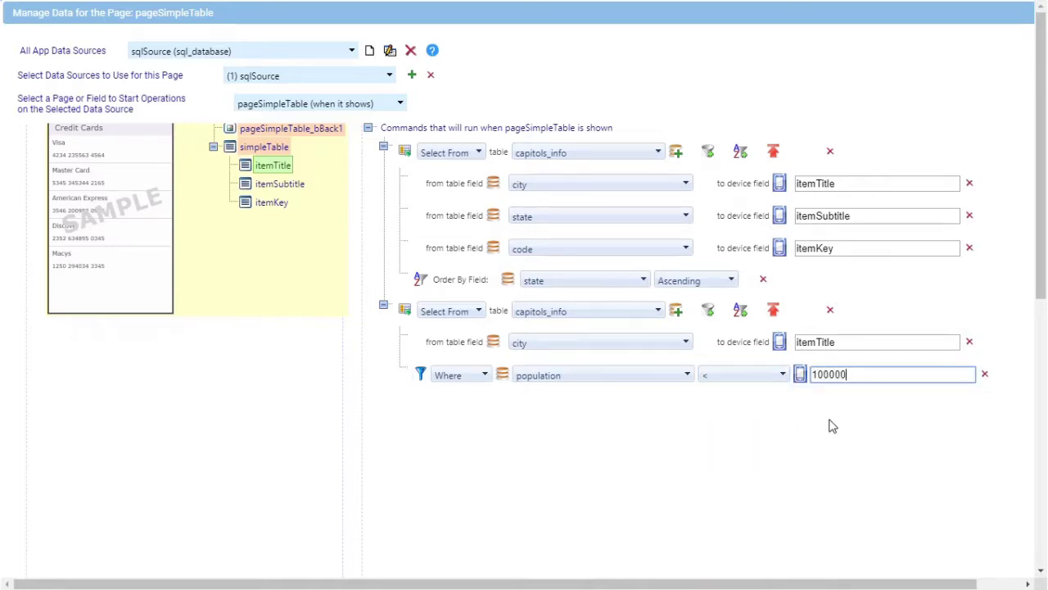
scroll(656, 438, up, 2)
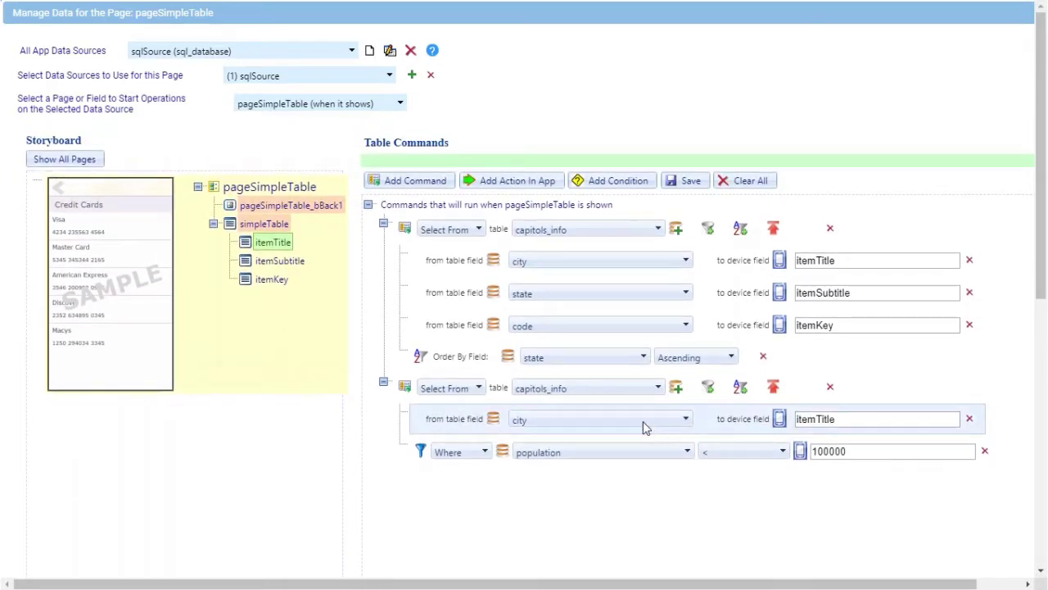
Add an in-app action below the table commands and set it to Run Javascript
click(512, 182)
click(602, 486)
click(496, 483)
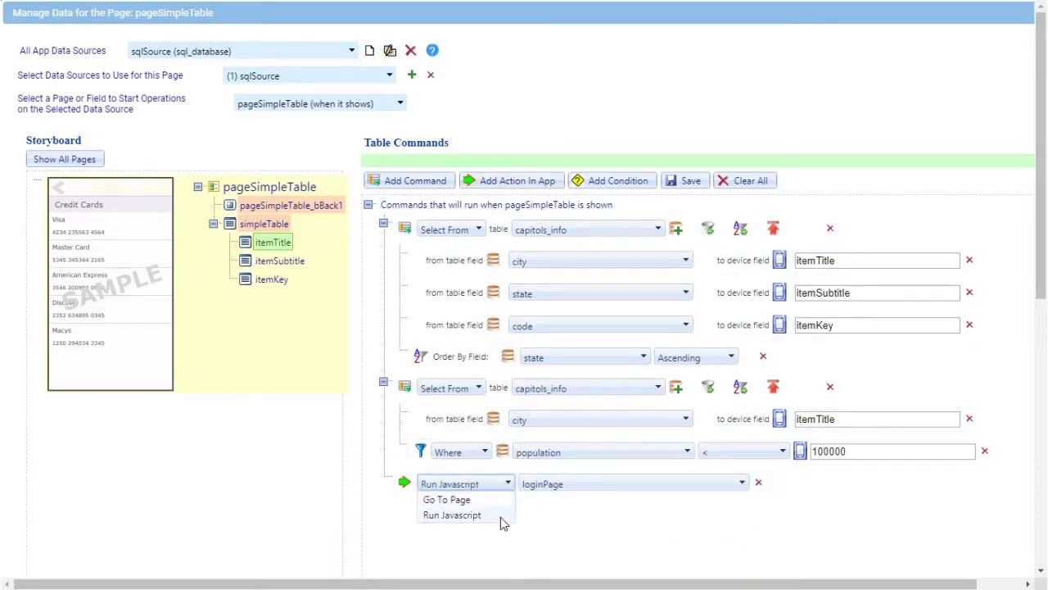
click(508, 508)
View the app's custom JavaScript from the Run Javascript action, and delete that action
click(927, 483)
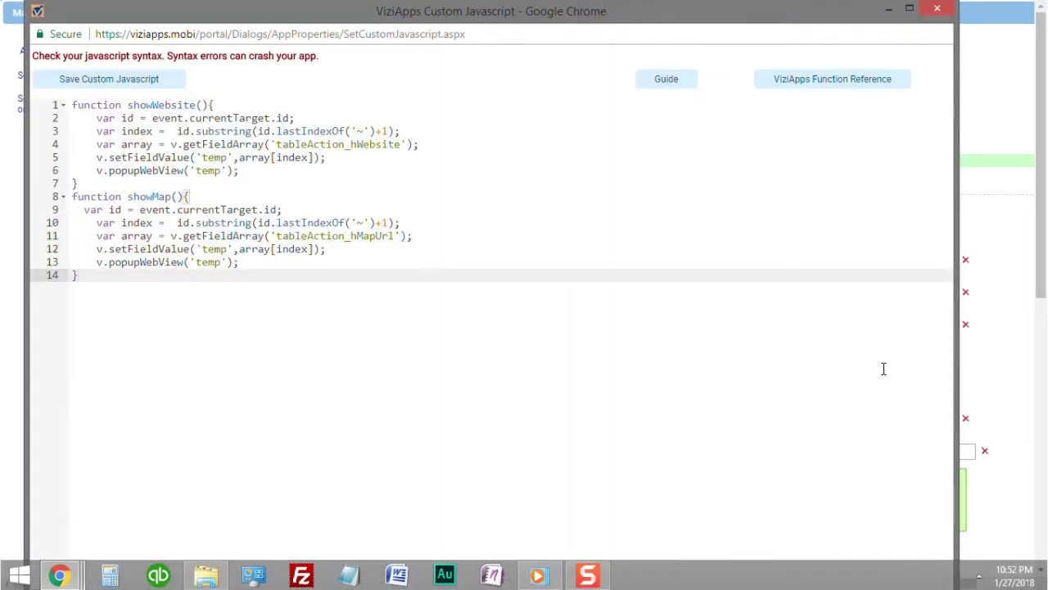
click(937, 8)
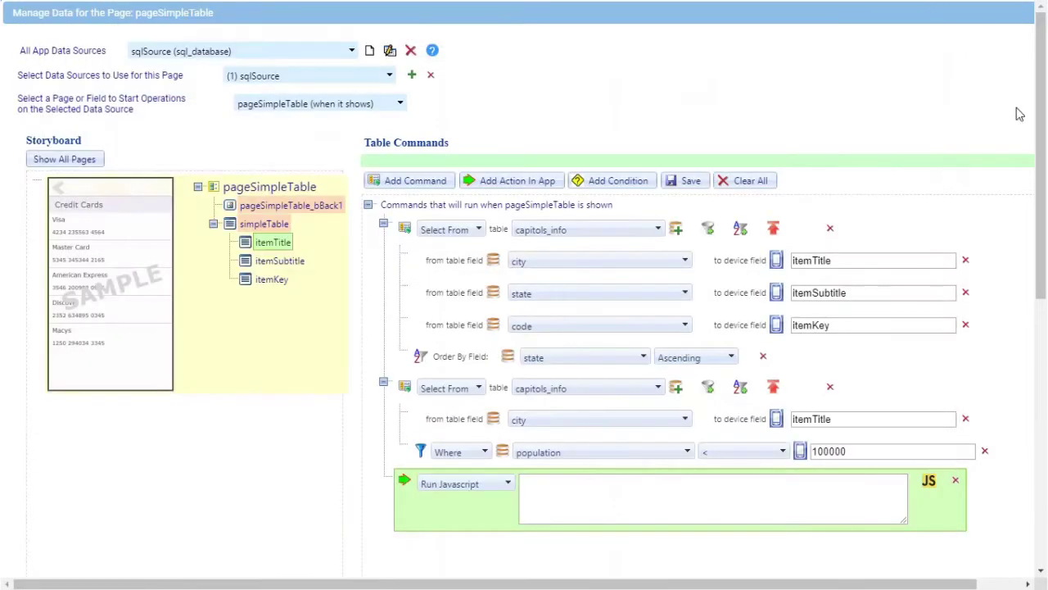
click(955, 483)
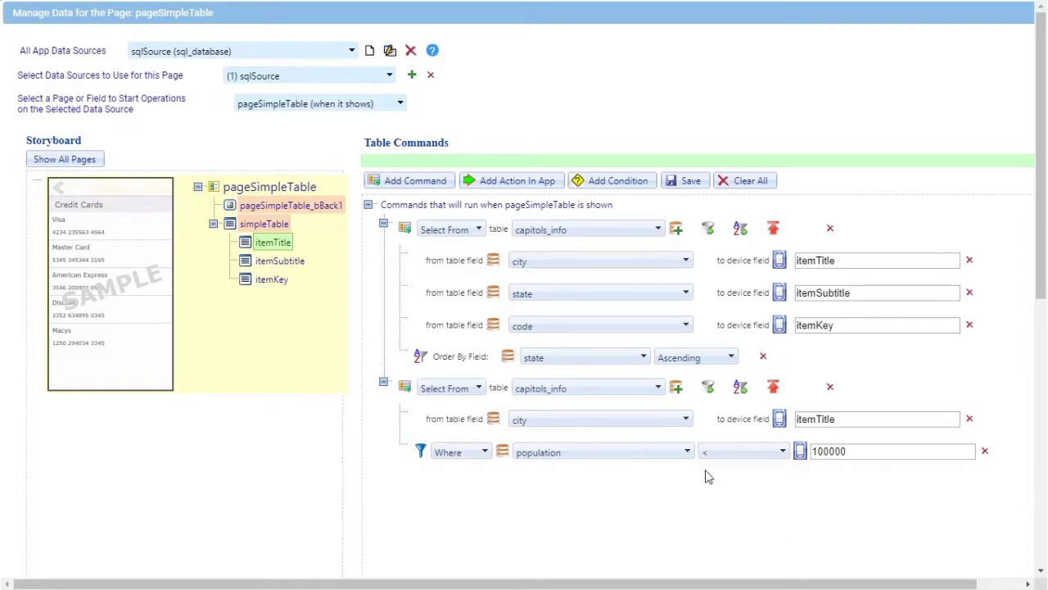
Add a condition that checks whether device field itemKey = itemTitle
click(623, 181)
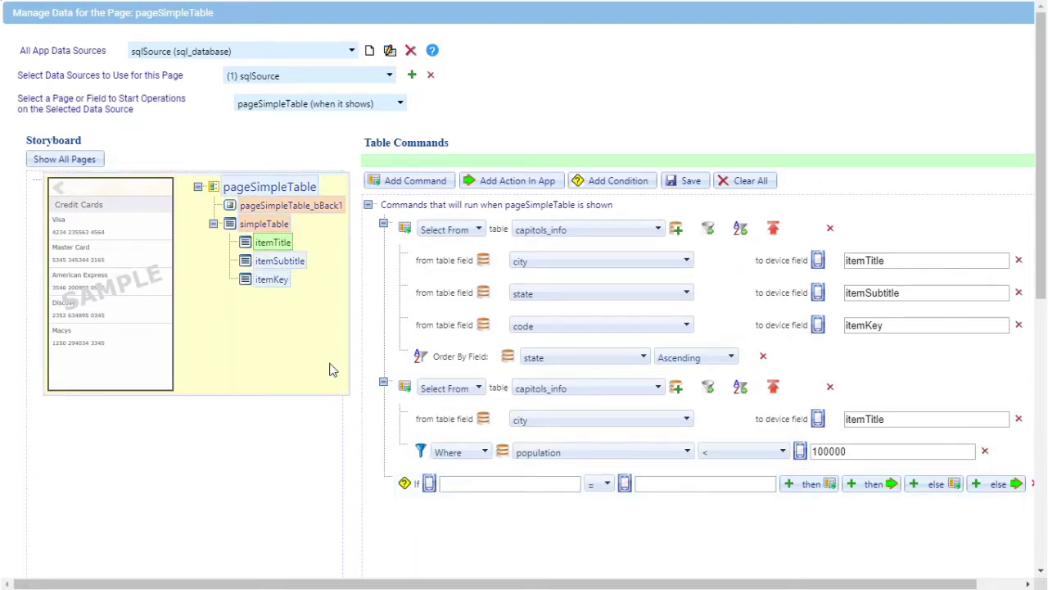
drag(272, 281, 468, 487)
drag(273, 242, 696, 487)
Add a Then command to the condition that does a Select From on the capitols_info table
click(823, 485)
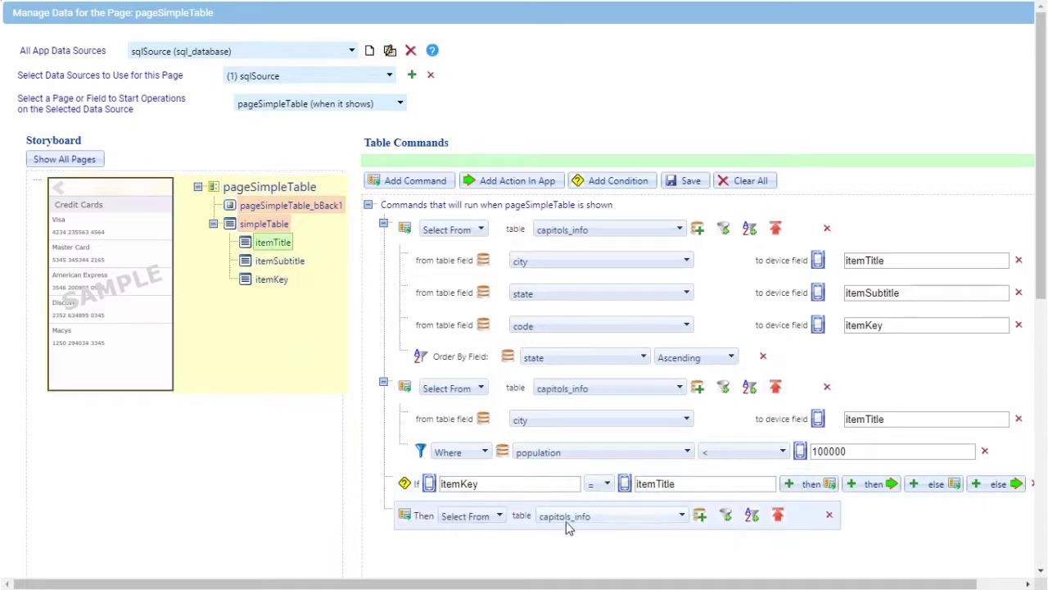
click(600, 521)
click(602, 535)
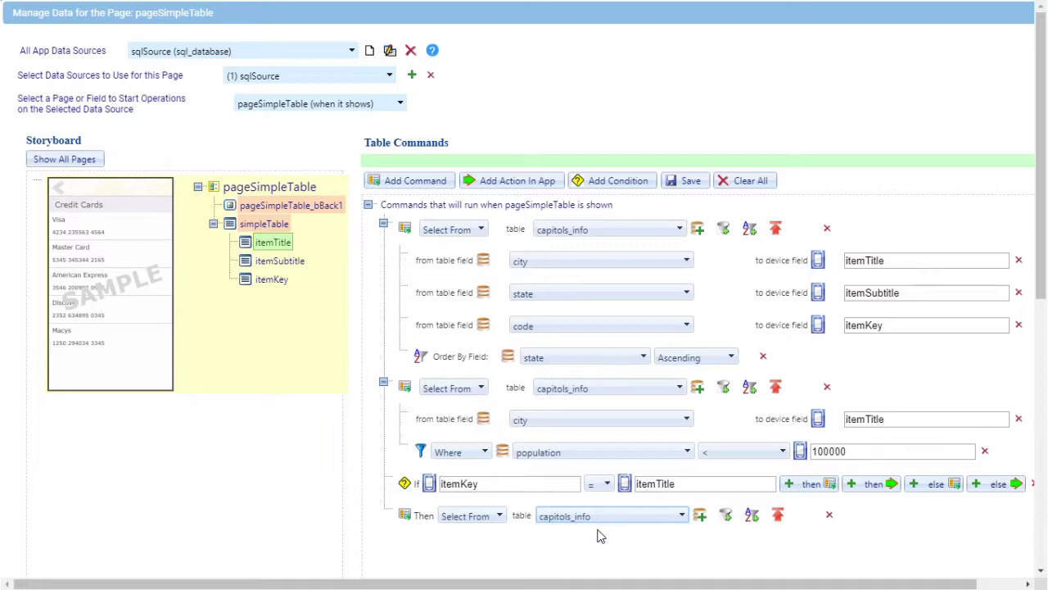
Add an Else action to the itemKey = itemTitle condition that goes to ListingPage
click(990, 484)
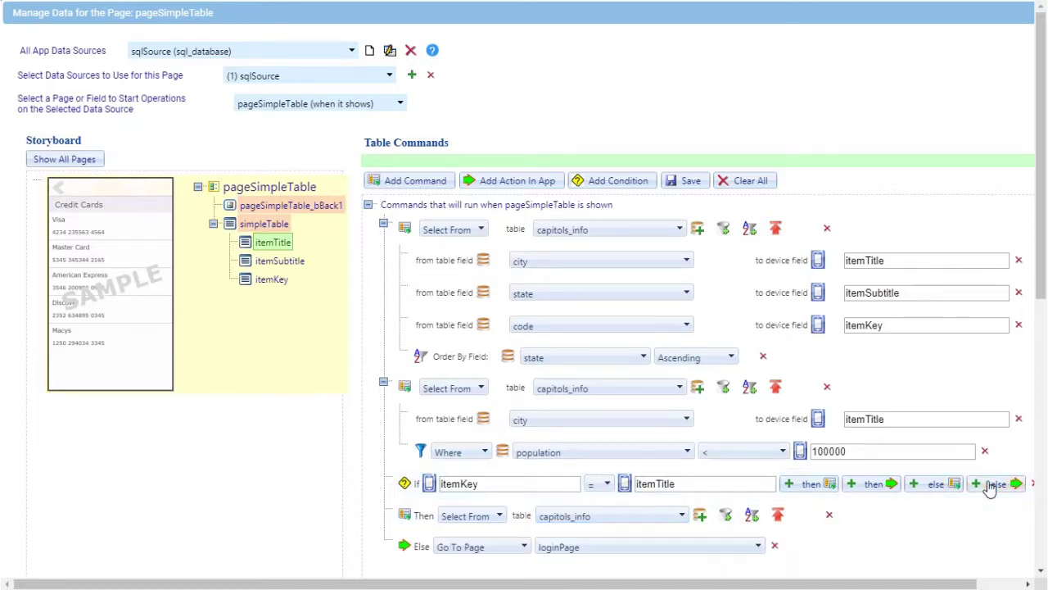
click(553, 547)
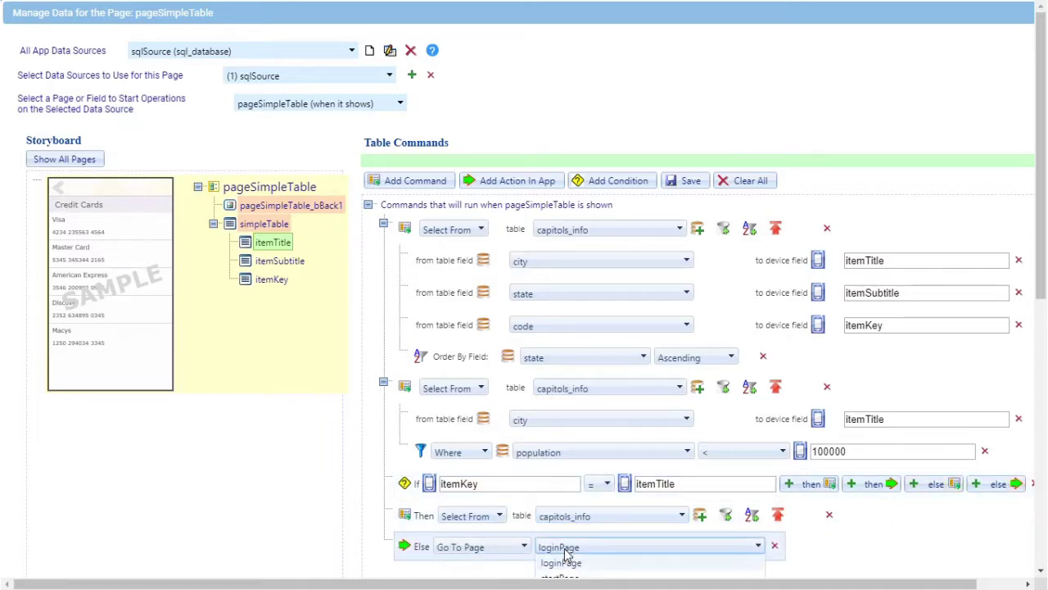
scroll(563, 557, down, 1)
scroll(565, 554, down, 1)
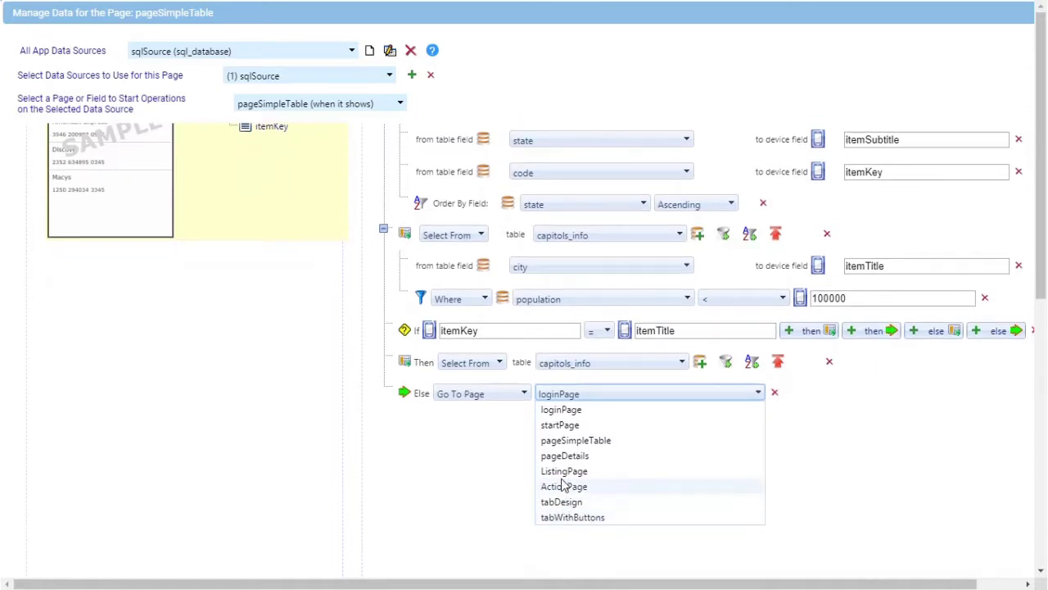
click(563, 476)
Delete the condition's Else action and the population Where filter, and close the page's data manager
drag(852, 584, 898, 585)
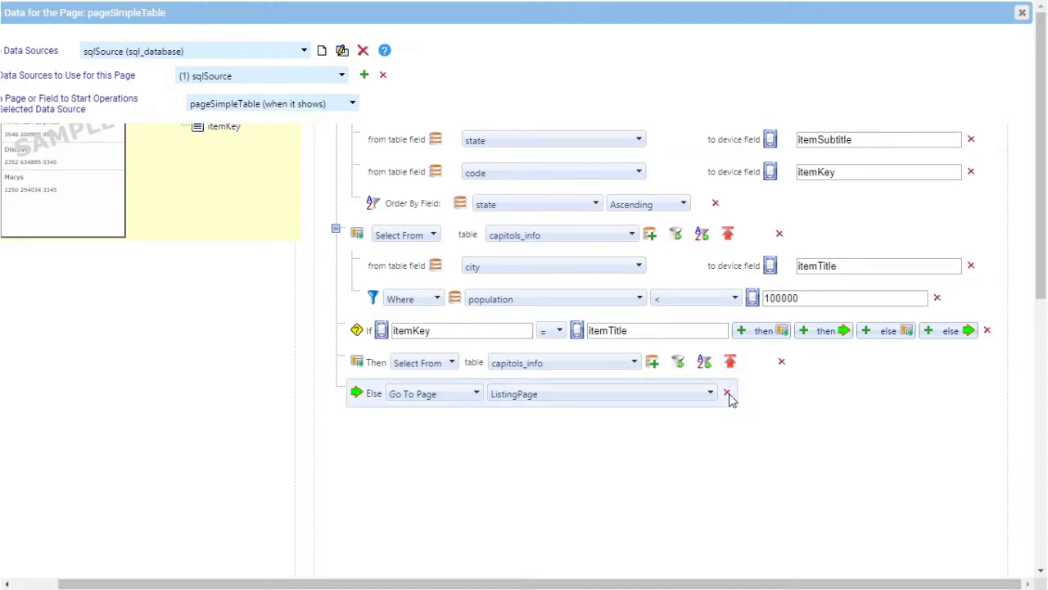
click(938, 298)
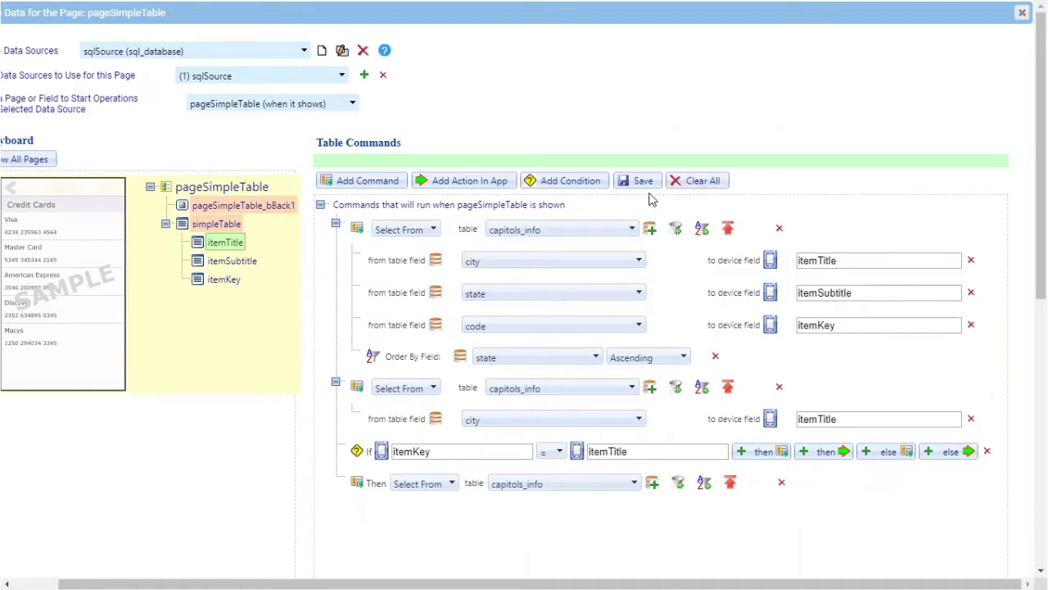
click(1022, 13)
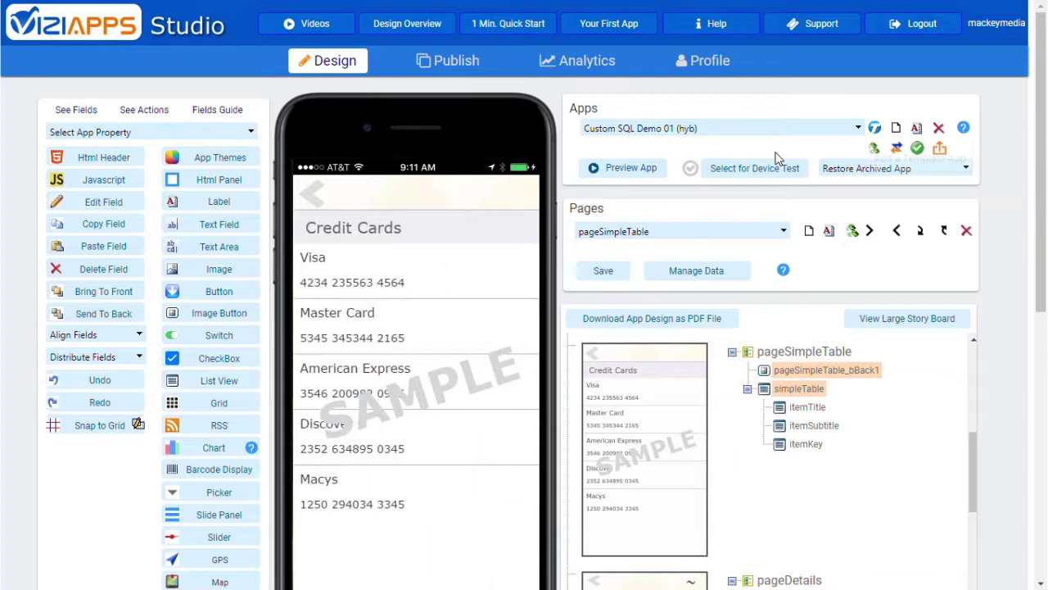
Preview the Custom SQL Demo 01 app, return to its design, and select it for device test
click(625, 170)
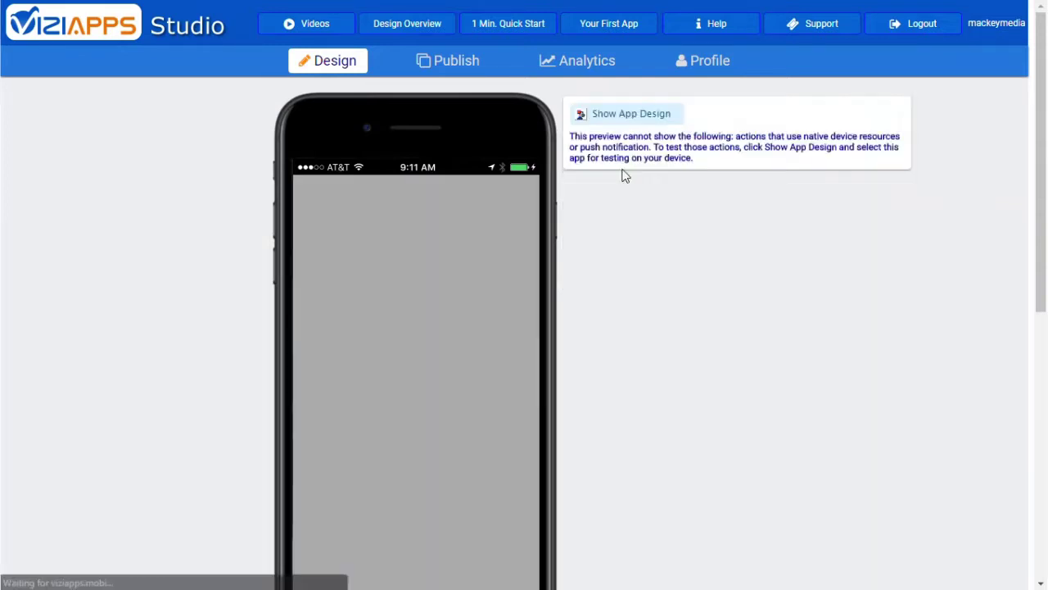
click(629, 116)
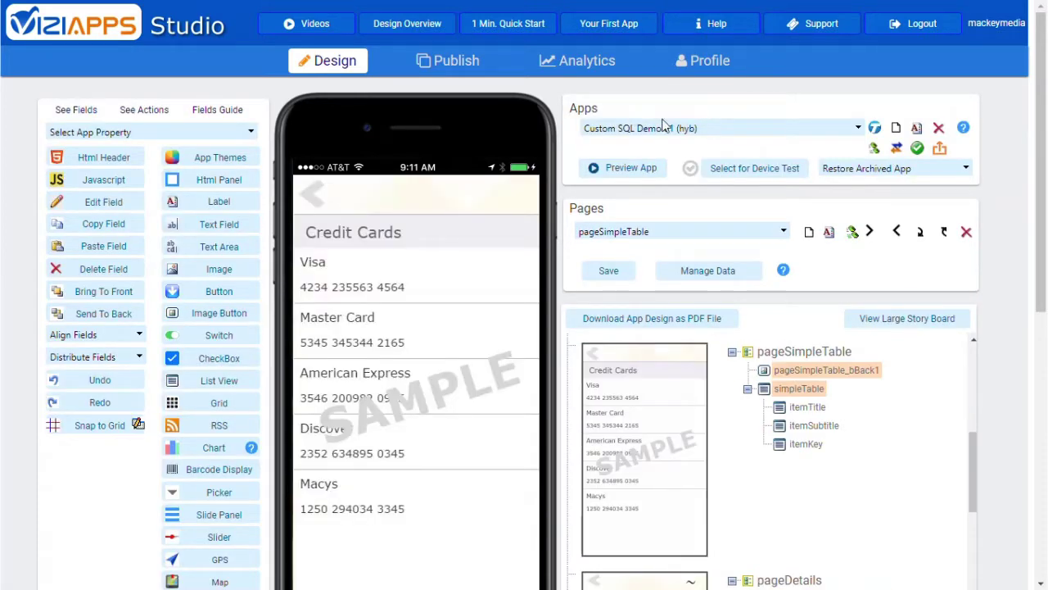
click(739, 173)
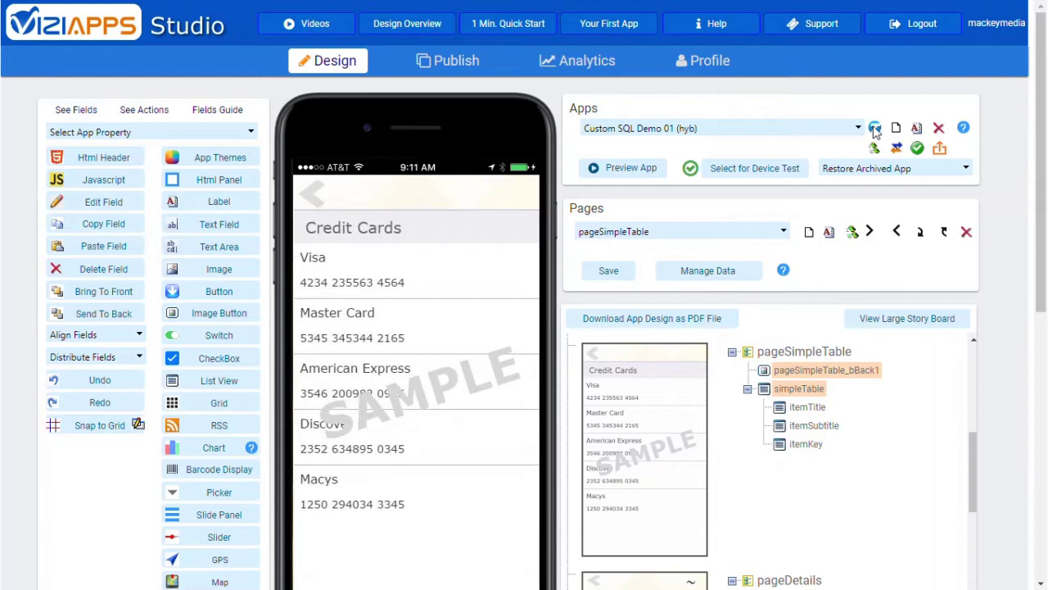
Browse the template apps for the Custom Tables Using MySQL app
click(875, 128)
scroll(606, 270, down, 6)
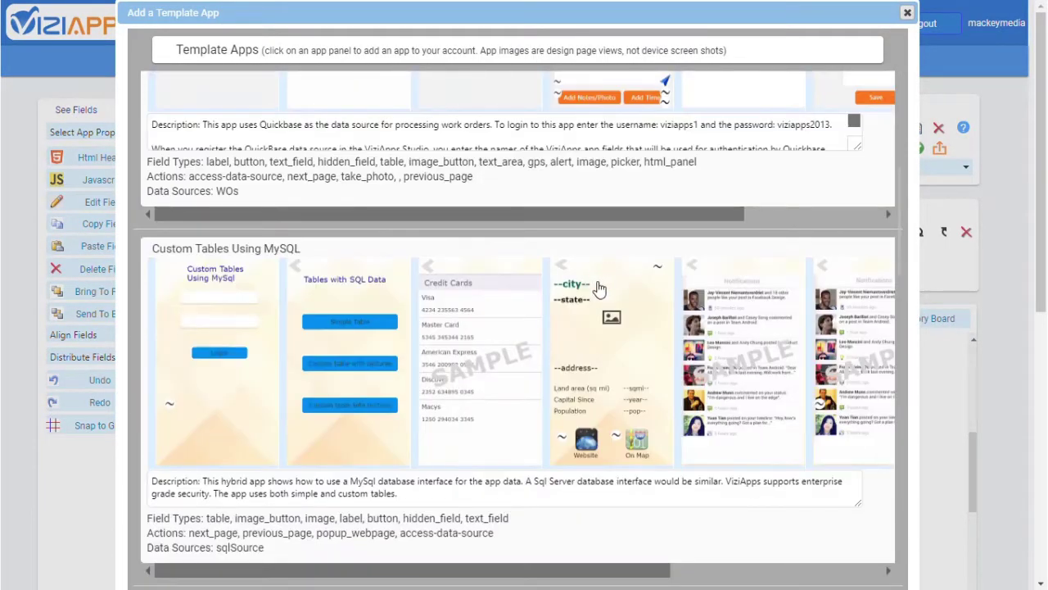
click(595, 327)
Open the SQL Databases help page and read how to register a database and use the Microservice Source IP
click(718, 33)
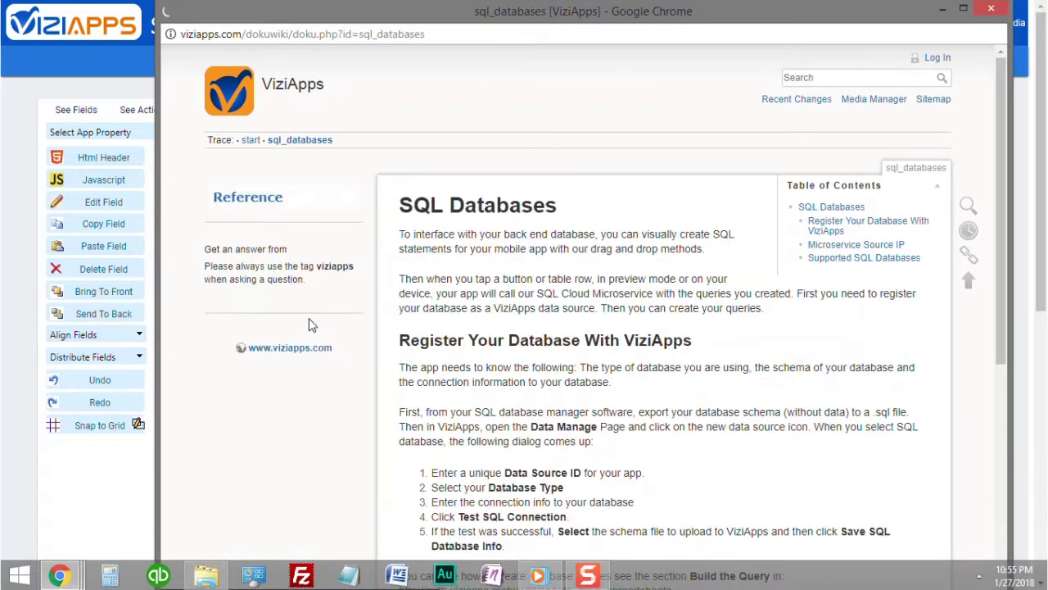
scroll(310, 325, down, 1)
scroll(310, 325, down, 4)
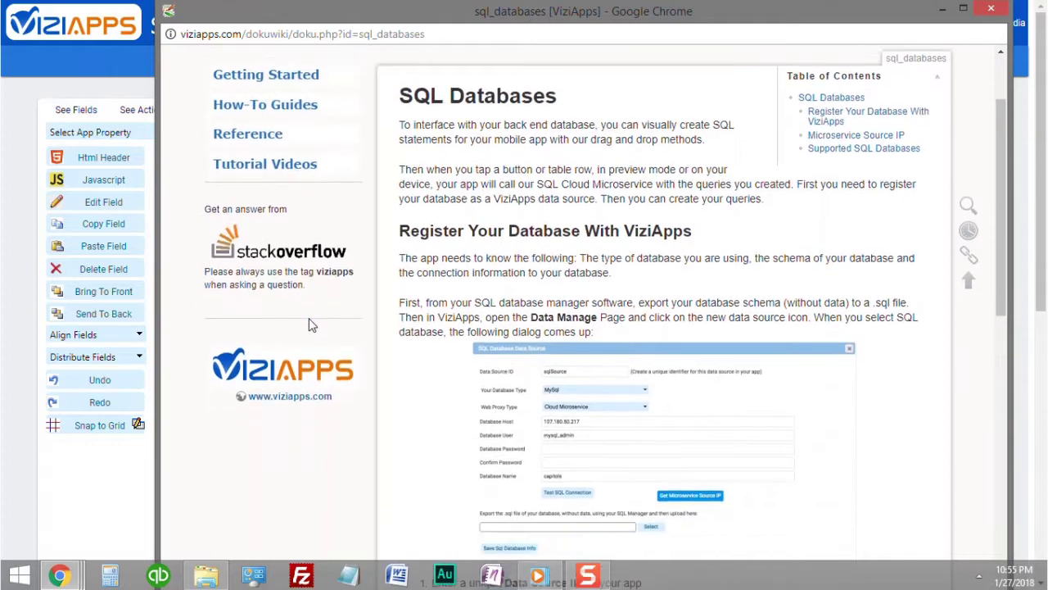
scroll(309, 325, down, 4)
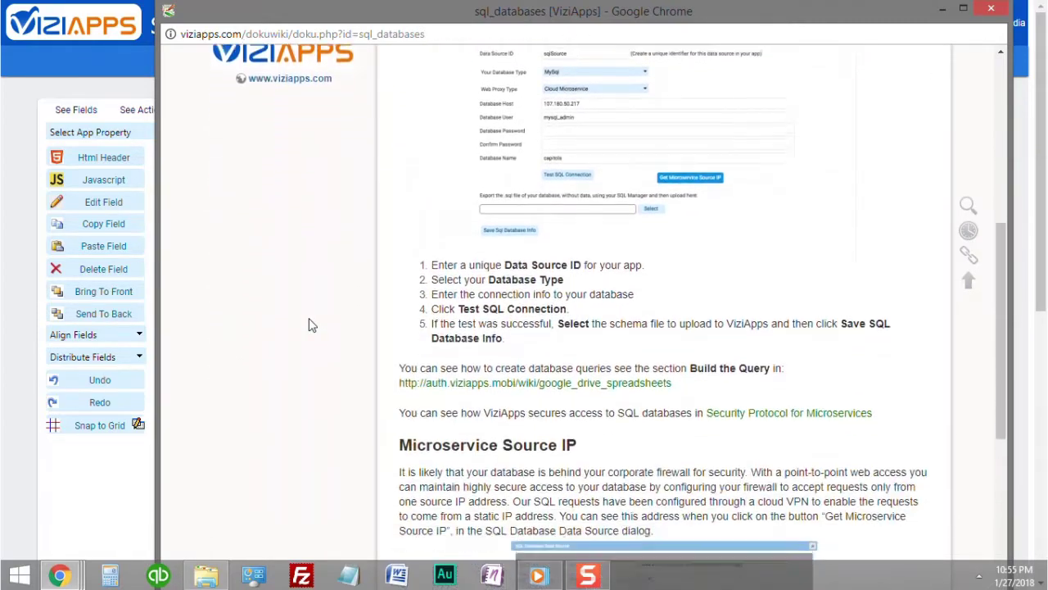